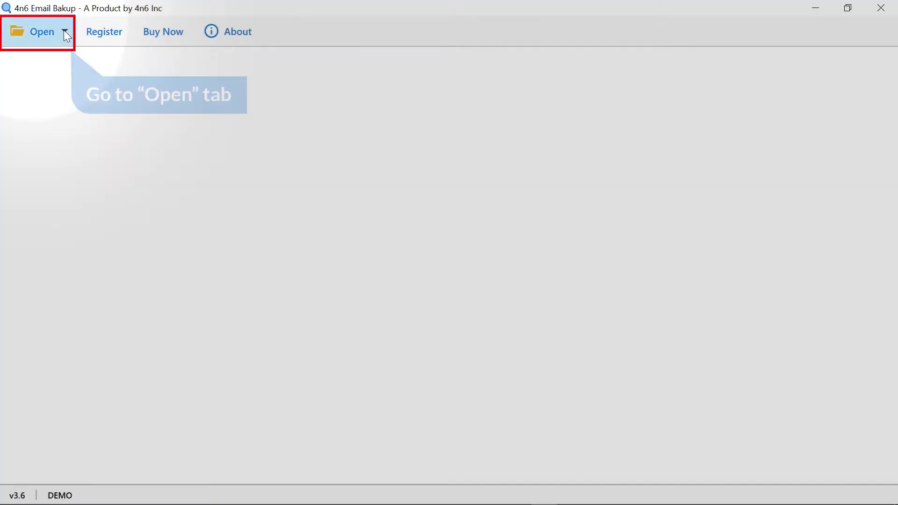
# - Start adding a new email account from the Open menu
pyautogui.click(64, 30)
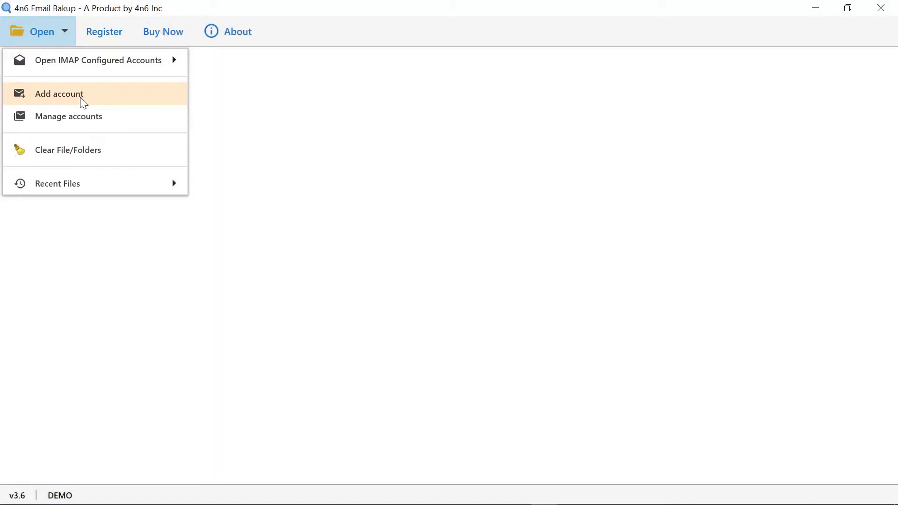
pyautogui.click(80, 96)
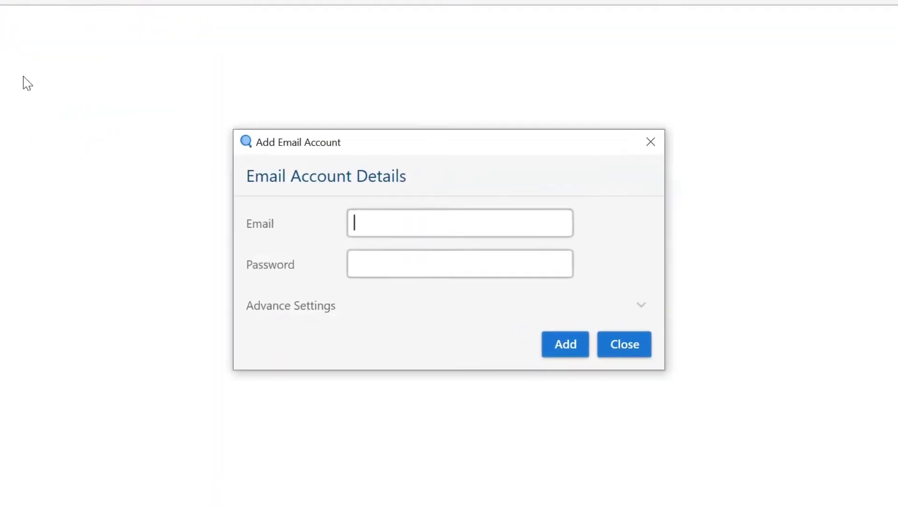
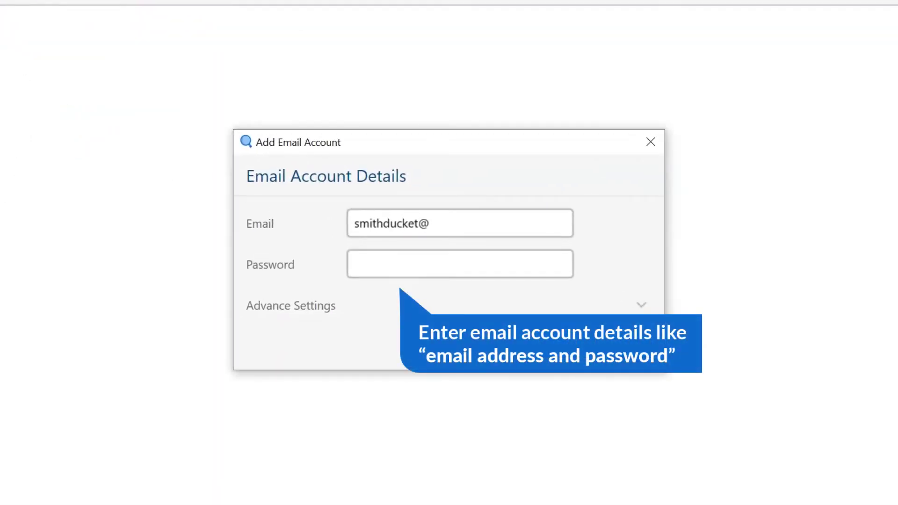
pyautogui.write('••')
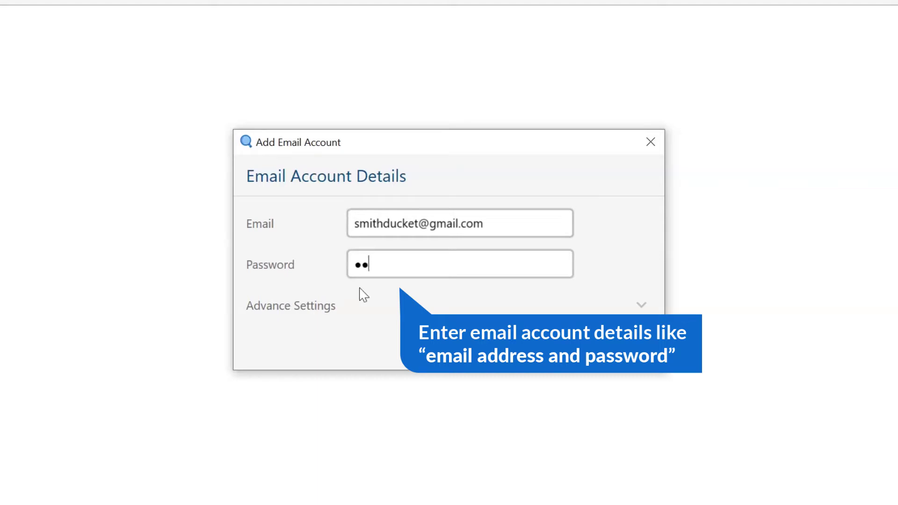
pyautogui.write('•••••••••')
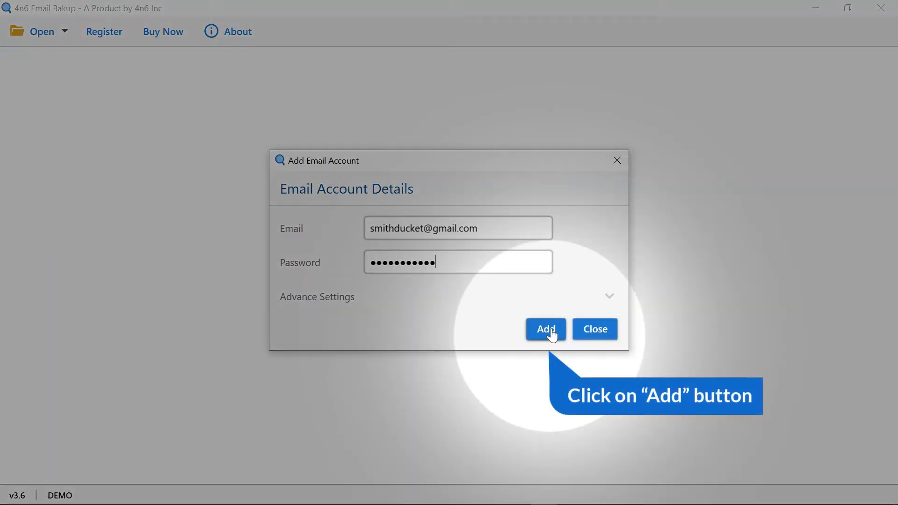
# - Add the Gmail account and list the 188 messages in its All Mail folder
pyautogui.click(548, 329)
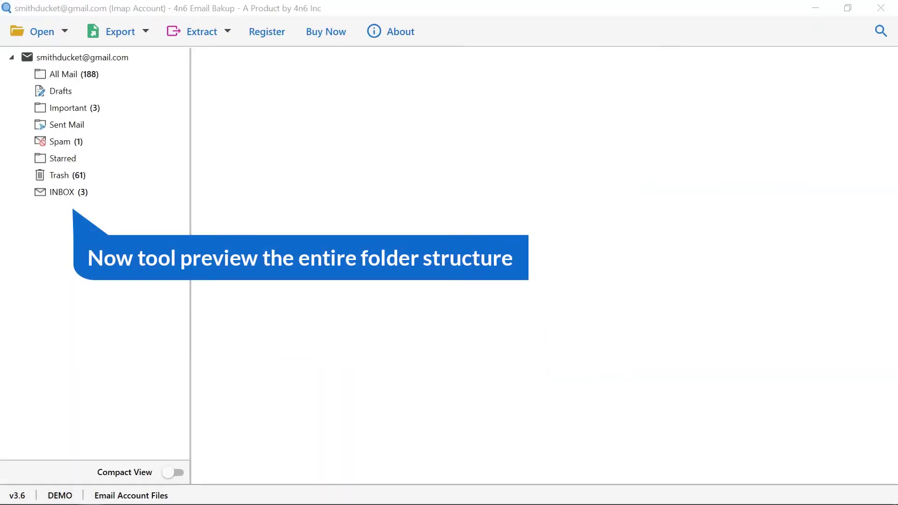
pyautogui.click(85, 77)
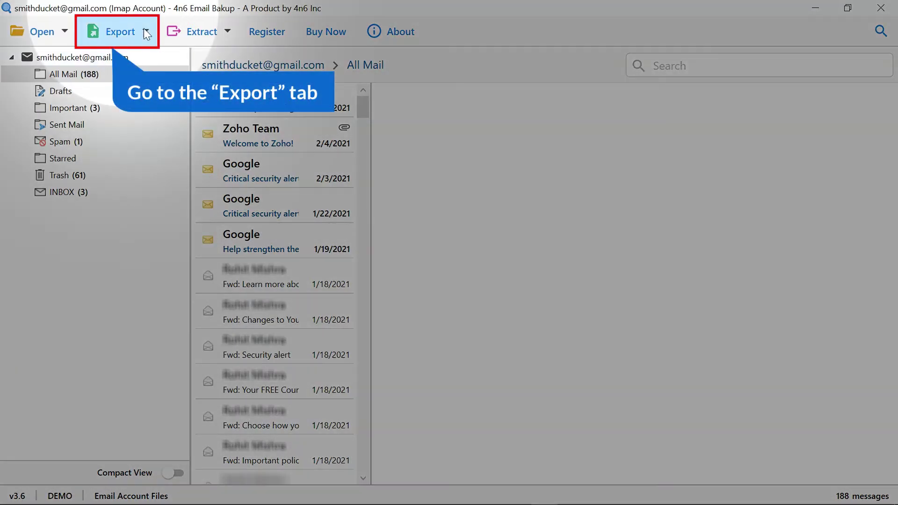
# - Glance at the Export formats, then show the Extract options list instead
pyautogui.click(144, 32)
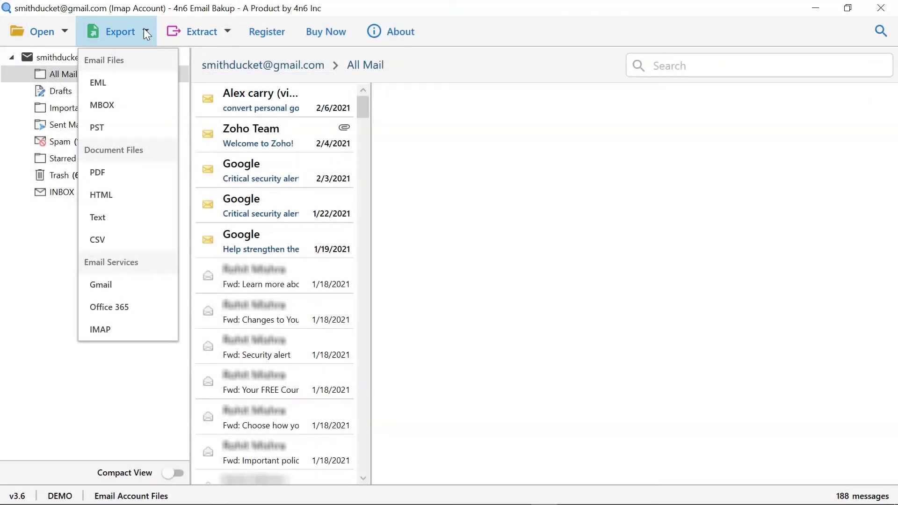
pyautogui.click(144, 29)
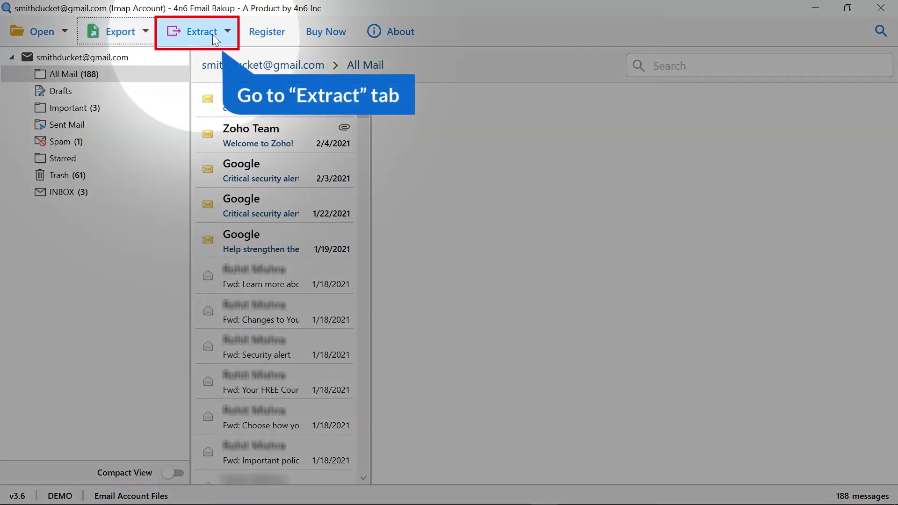
pyautogui.click(226, 33)
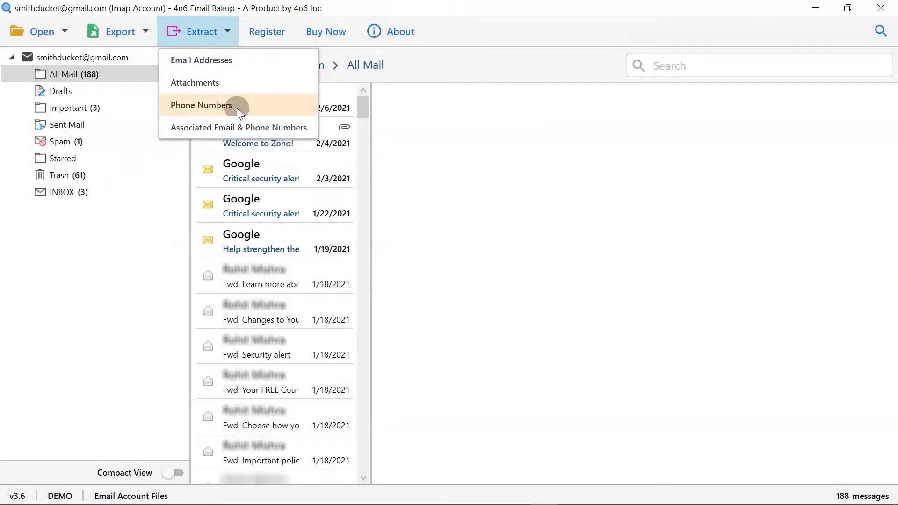
# - Choose Phone Numbers extraction and browse for a save location in Desktop\Output
pyautogui.click(238, 109)
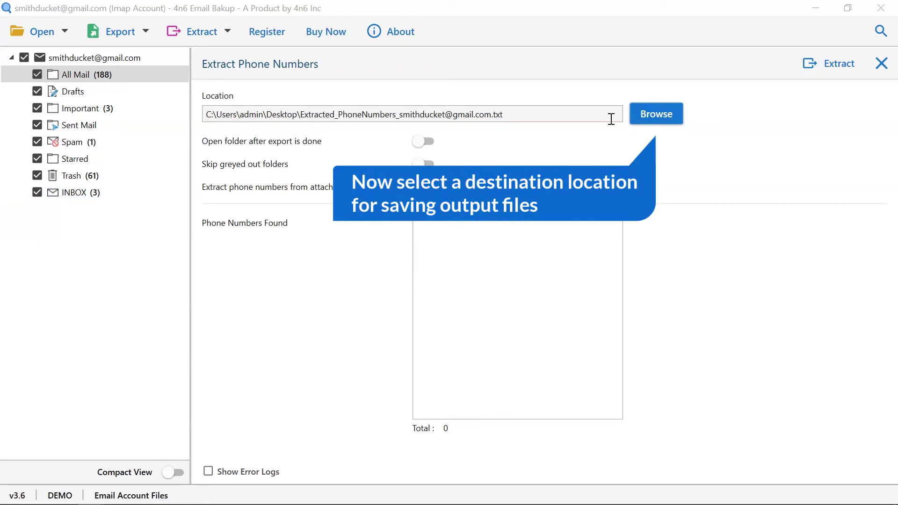
pyautogui.click(654, 114)
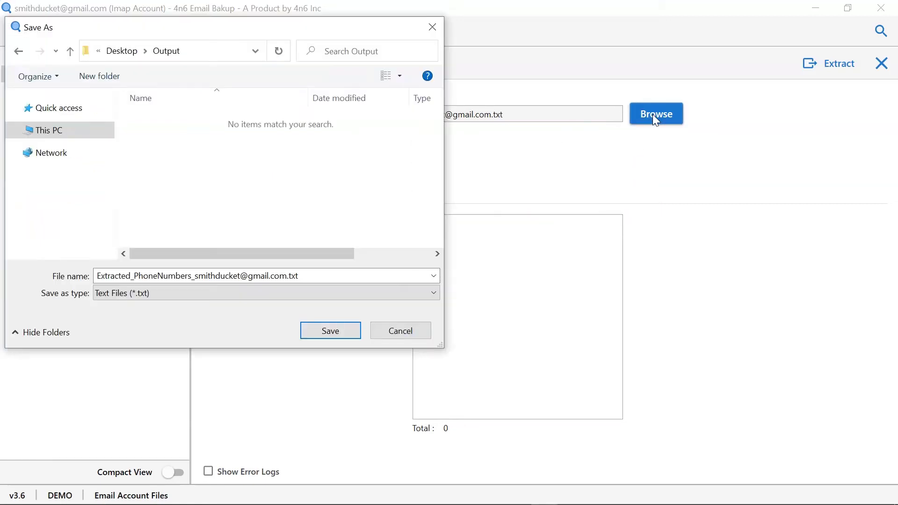
# - Confirm the Desktop Output folder as the text-file save location
pyautogui.click(320, 337)
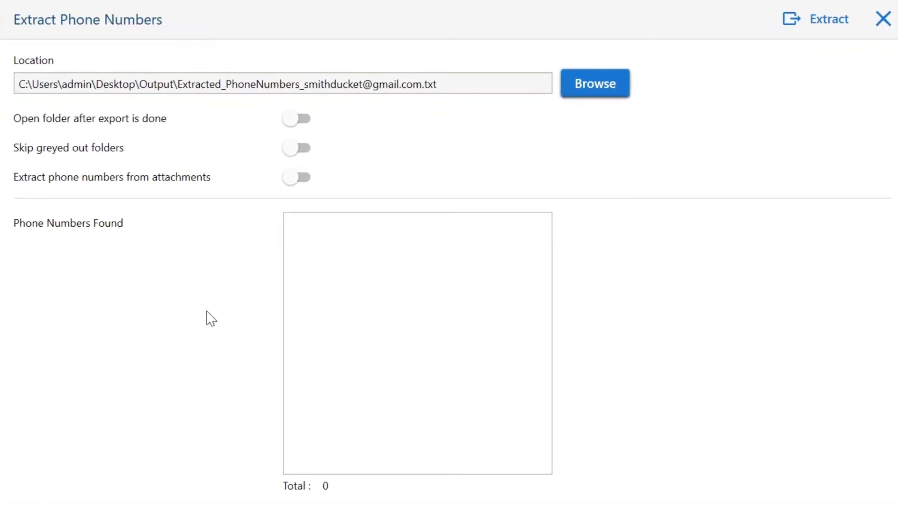
# - Try the open-folder, skip-greyed-folders and attachments options, leaving them all off
pyautogui.click(295, 121)
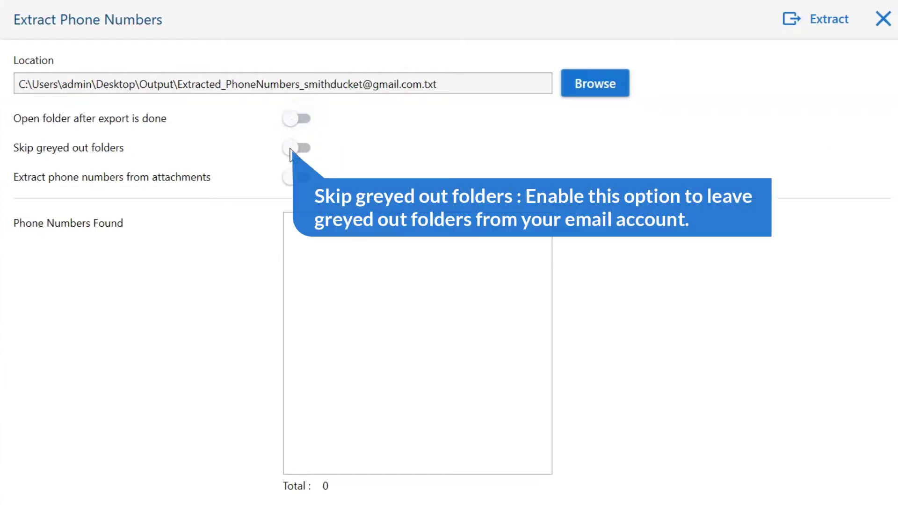
pyautogui.click(290, 148)
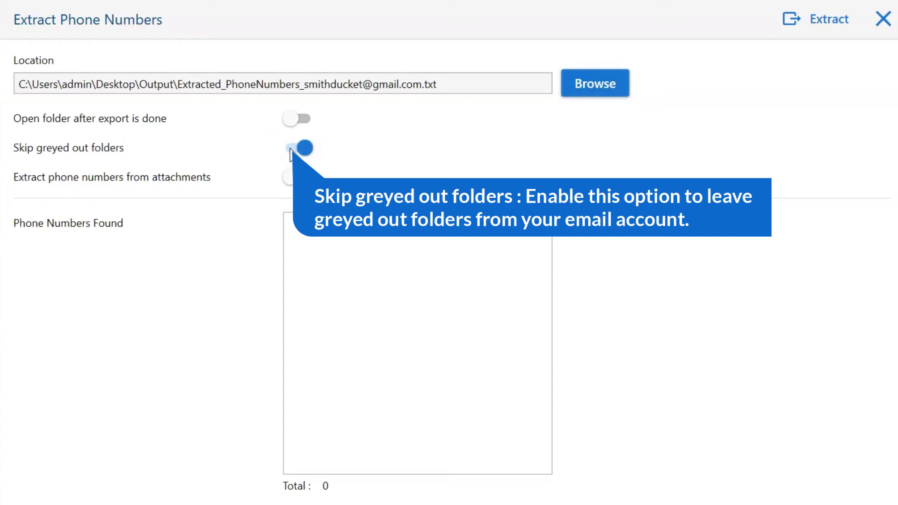
pyautogui.click(291, 150)
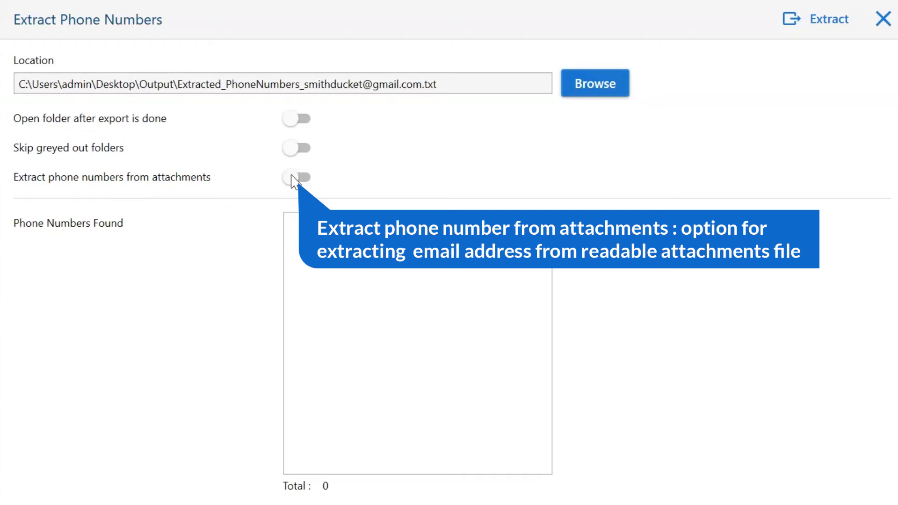
pyautogui.click(292, 180)
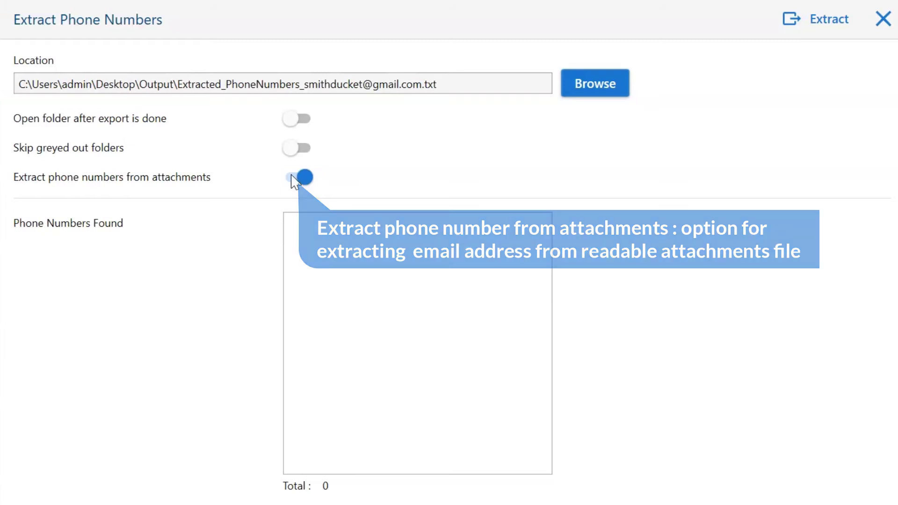
pyautogui.click(292, 180)
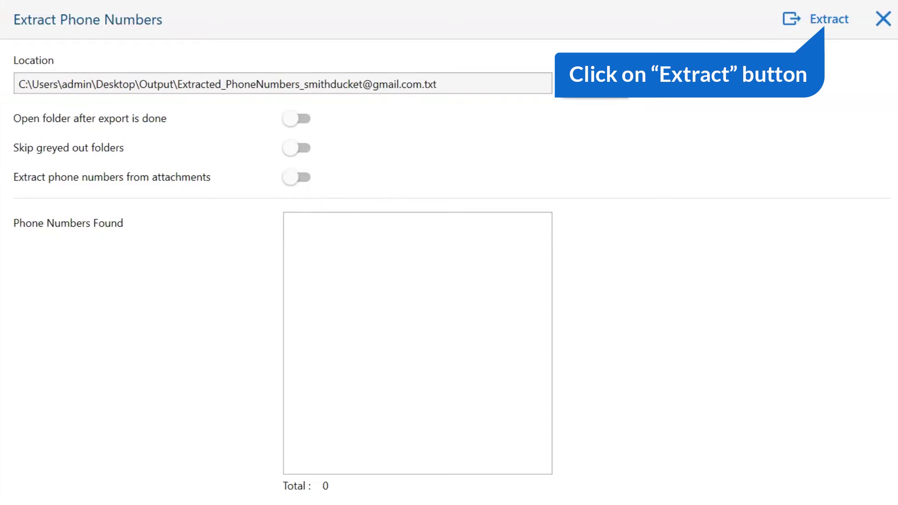
# - Run the phone number extraction over the whole mailbox, finding 433 numbers
pyautogui.click(816, 17)
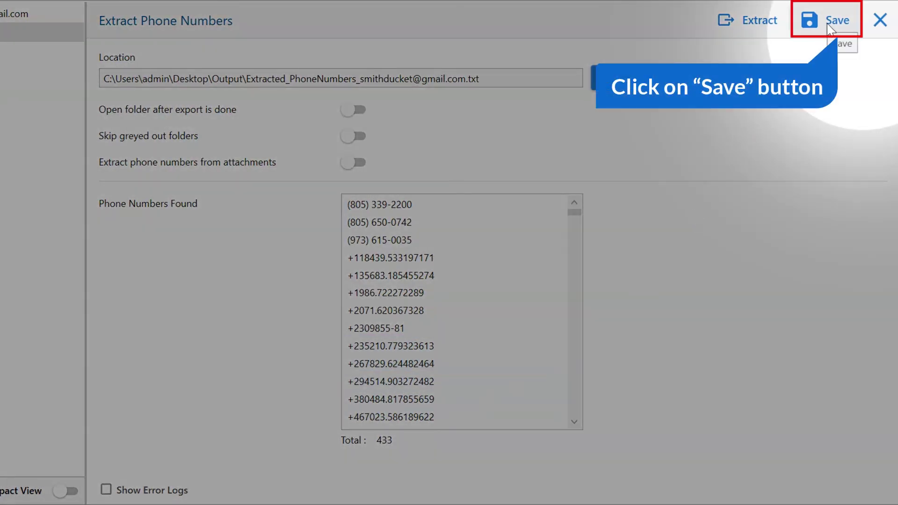
# - Save the found numbers to the text file and dismiss the demo-edition 10-number notice
pyautogui.click(827, 24)
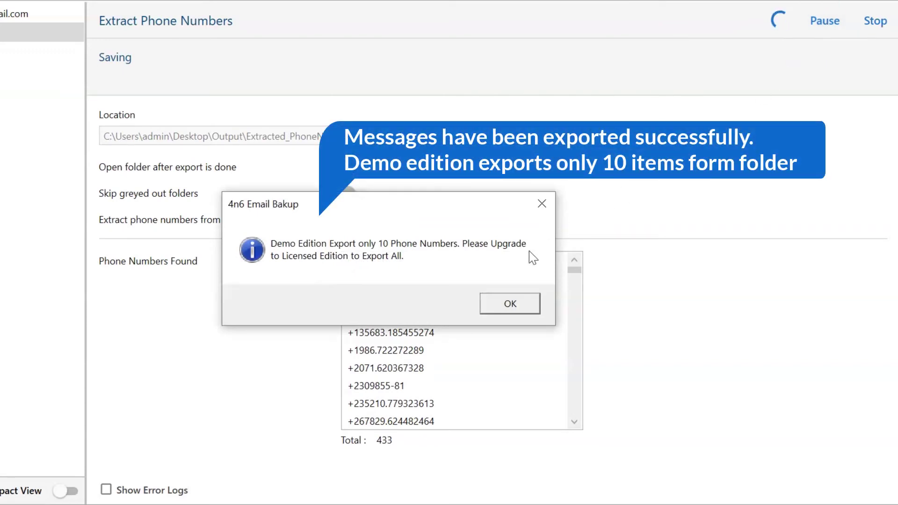
pyautogui.click(483, 307)
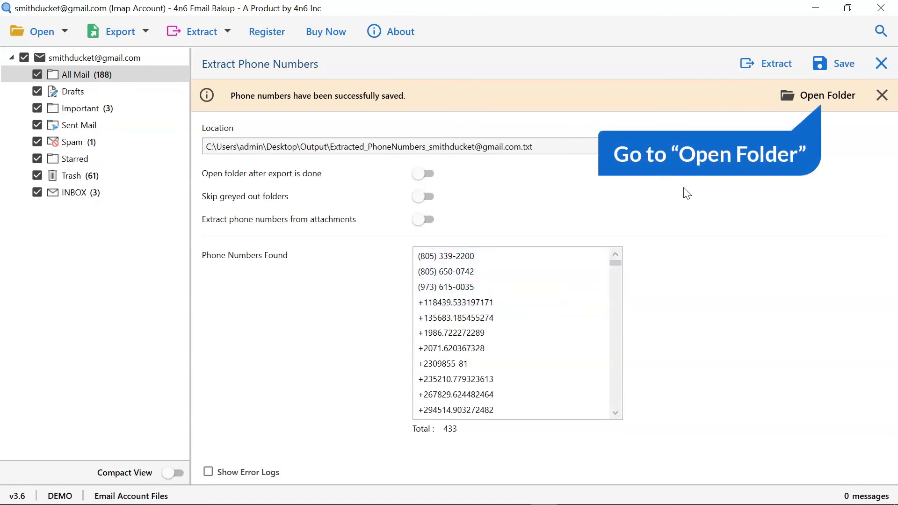
# - Show the Output folder with the saved phone-numbers text file in File Explorer
pyautogui.click(804, 99)
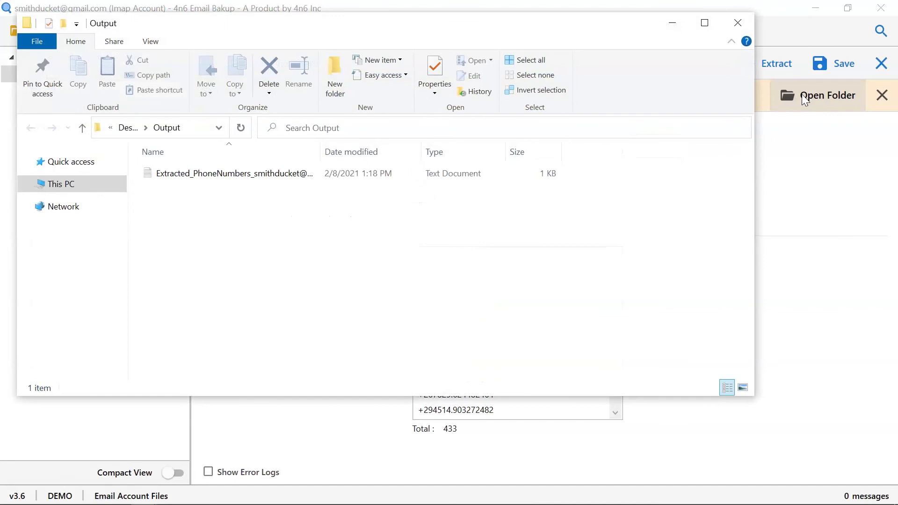